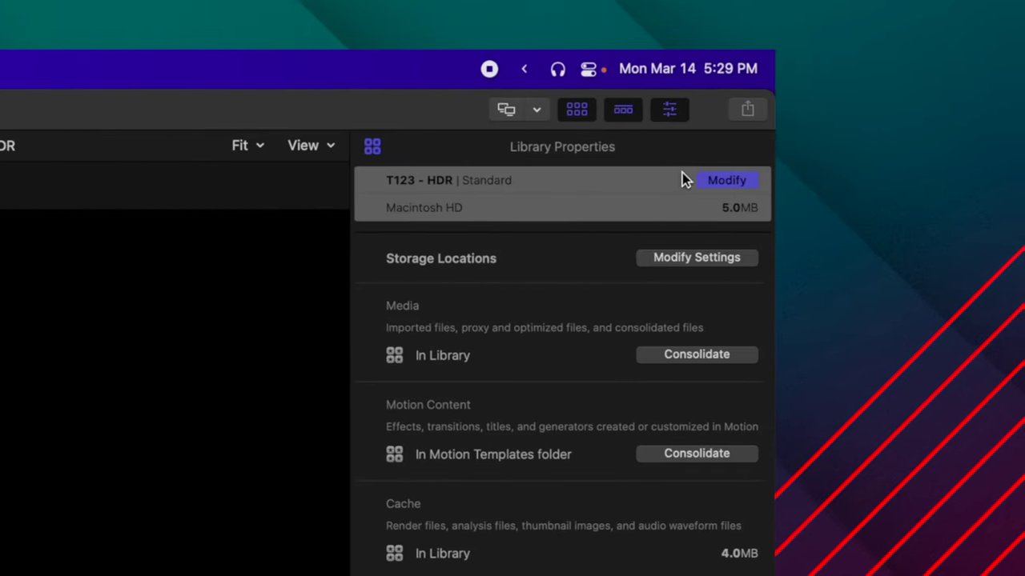
# Step: Modify the T123 - HDR library's colour processing to Wide Gamut HDR and confirm the change
pyautogui.click(712, 183)
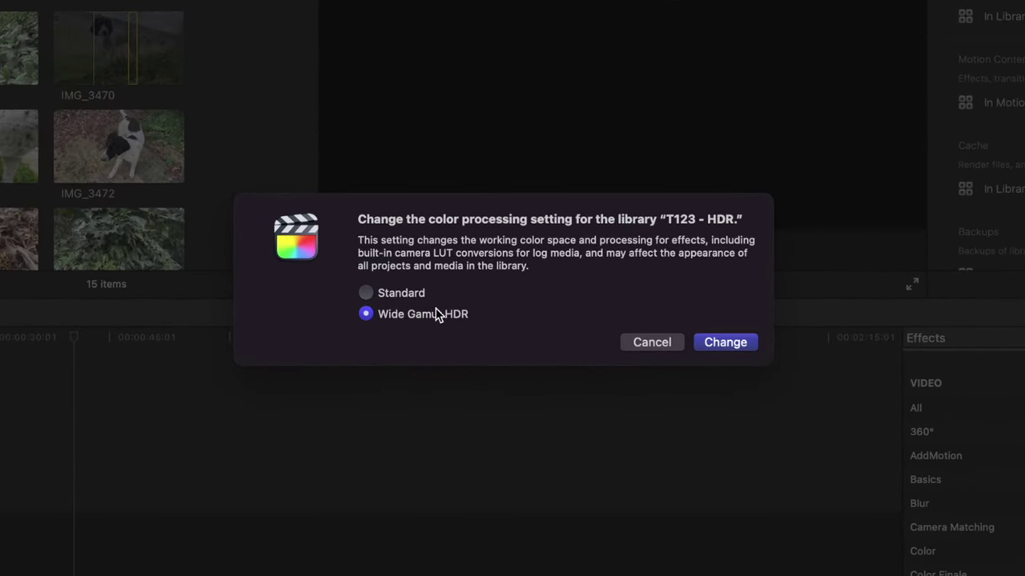
pyautogui.click(725, 342)
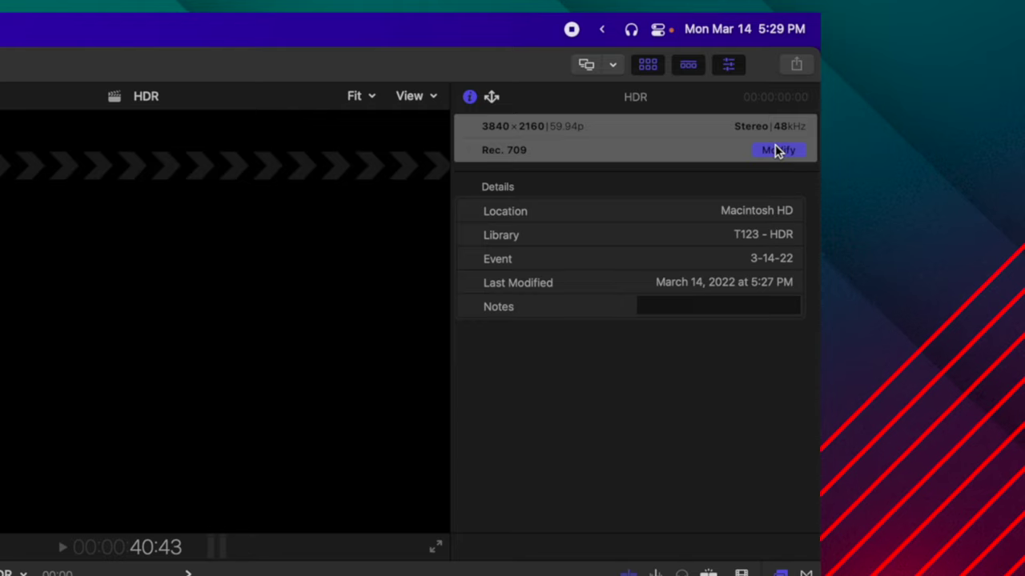
# Step: Change the HDR project's Color Space to Wide Gamut HDR - Rec. 2020 HLG and apply it
pyautogui.click(775, 151)
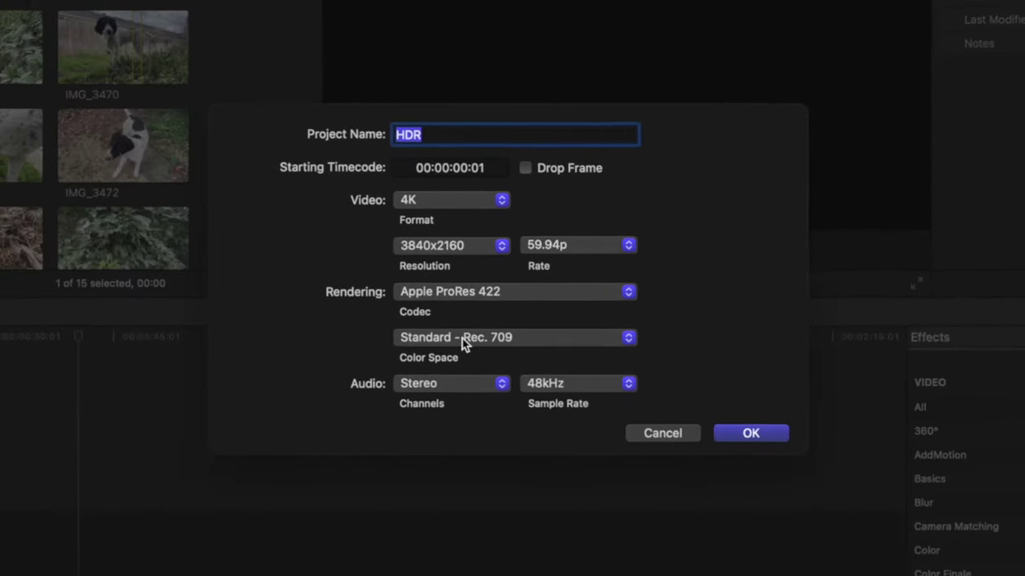
pyautogui.click(463, 343)
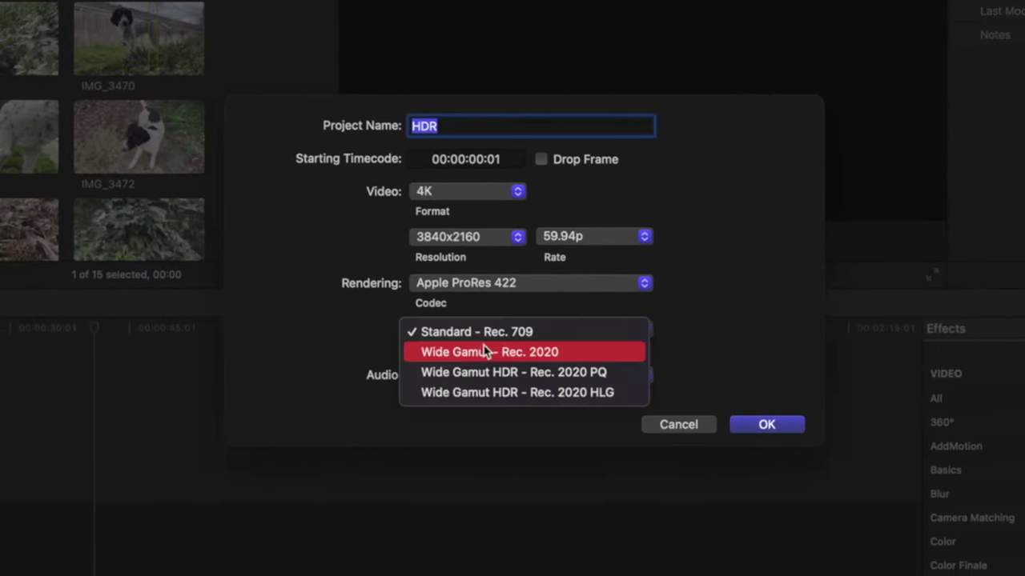
pyautogui.click(513, 393)
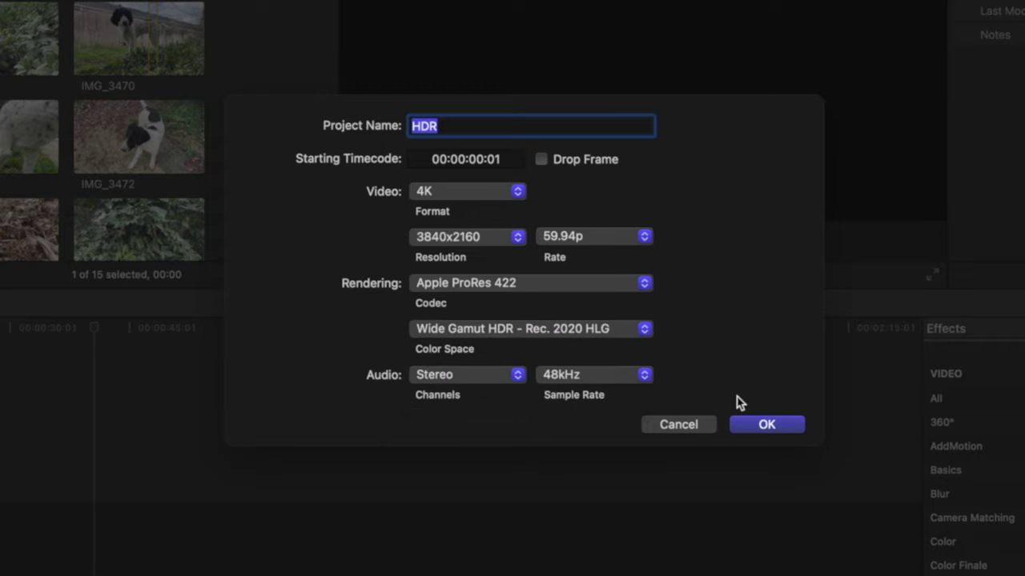
pyautogui.click(758, 429)
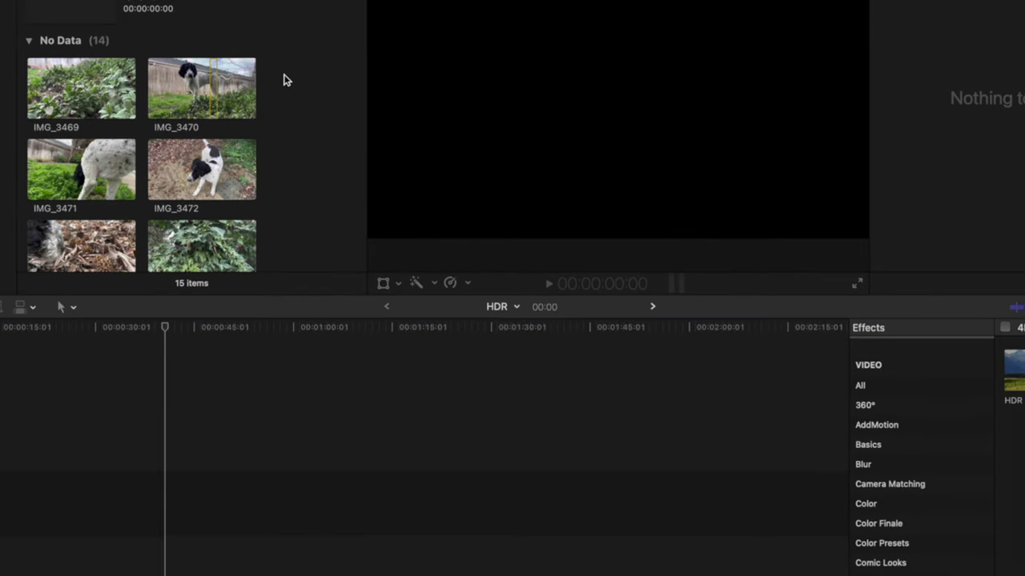
# Step: Place IMG_3470 at the start of the HDR project timeline and select the clip
pyautogui.click(201, 88)
pyautogui.moveTo(201, 88); pyautogui.dragTo(191, 533)
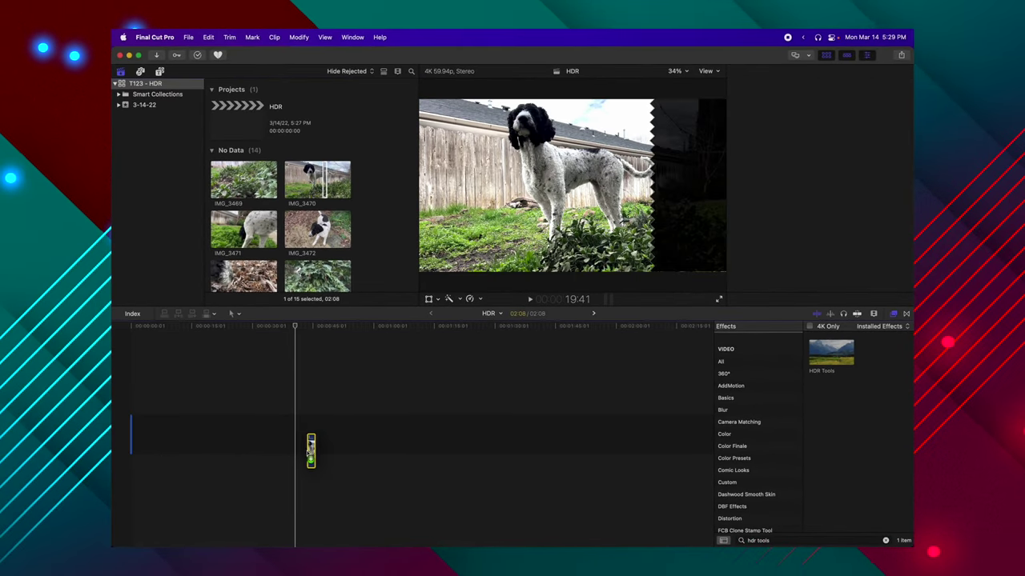
pyautogui.moveTo(310, 451); pyautogui.dragTo(311, 451)
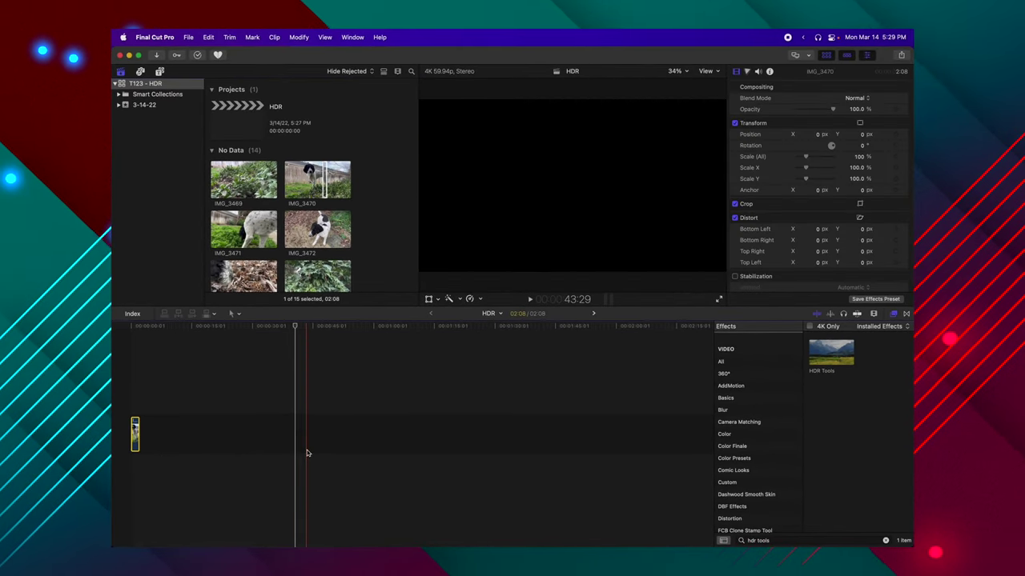
pyautogui.click(128, 330)
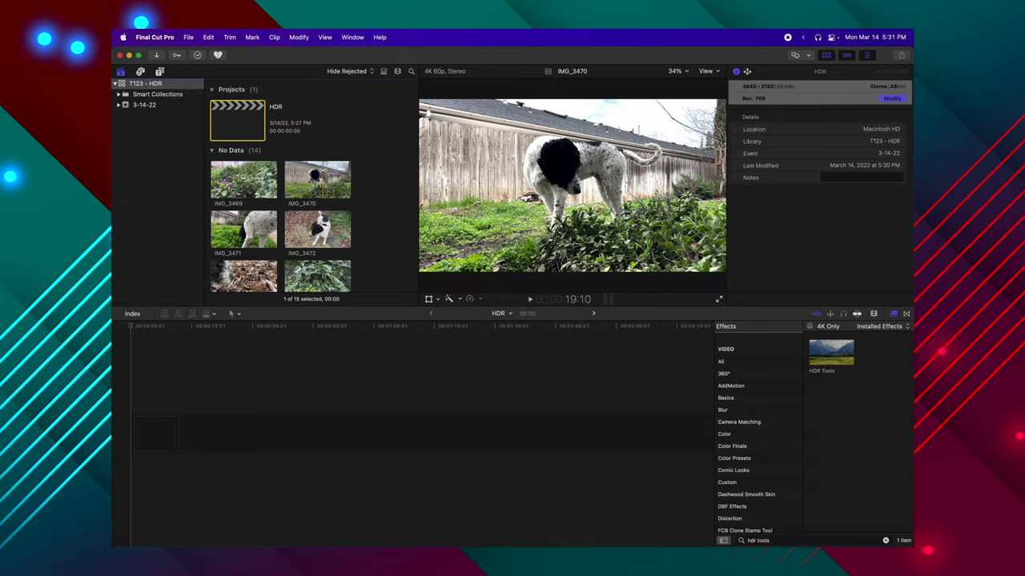
# Step: Drop IMG_3470 into the Rec. 709 project, acknowledge the HDR warning, and fit the timeline with Shift+Z
pyautogui.click(323, 171)
pyautogui.moveTo(247, 382); pyautogui.dragTo(221, 425)
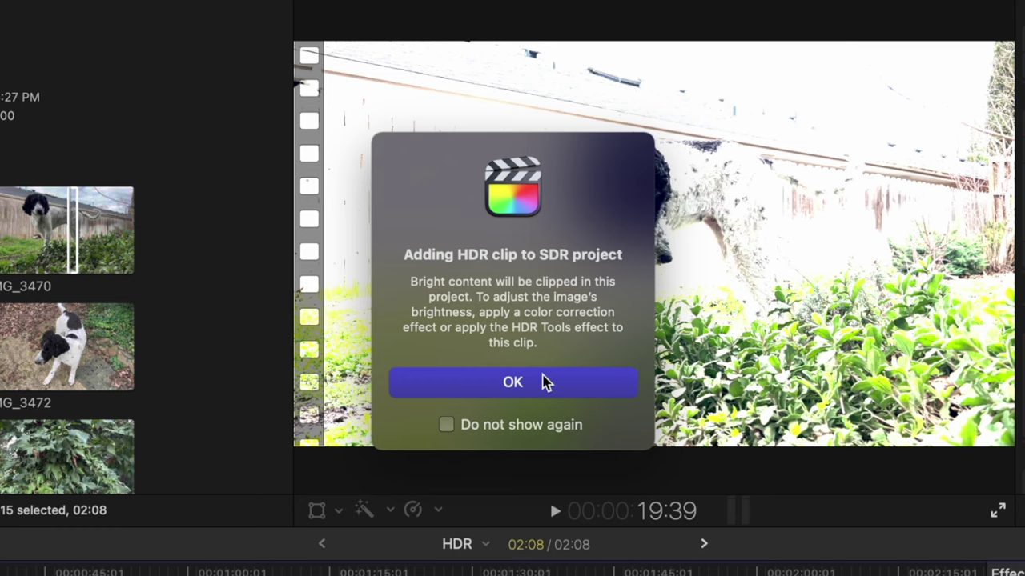
pyautogui.click(543, 376)
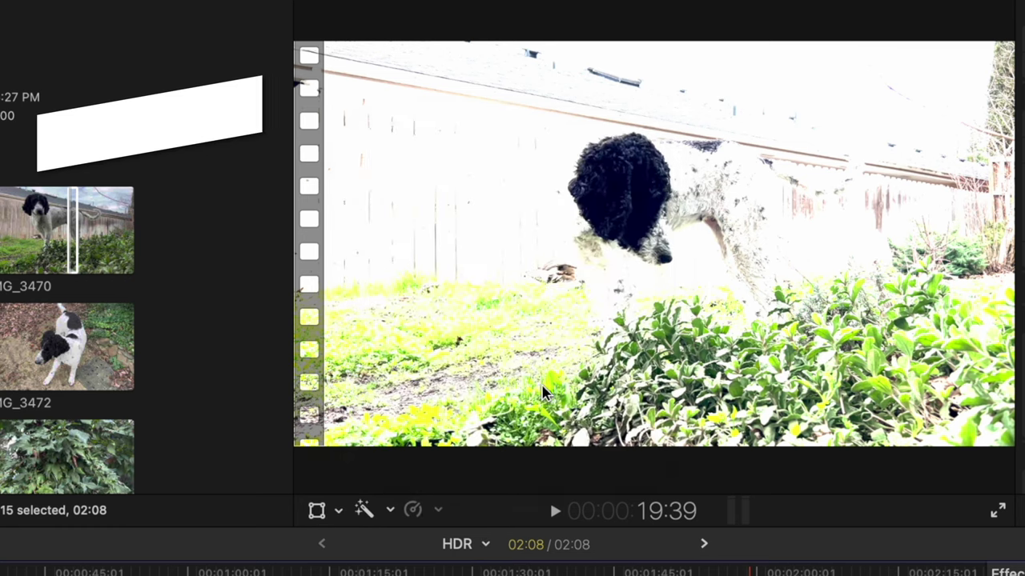
pyautogui.hotkey('shift', 'z')
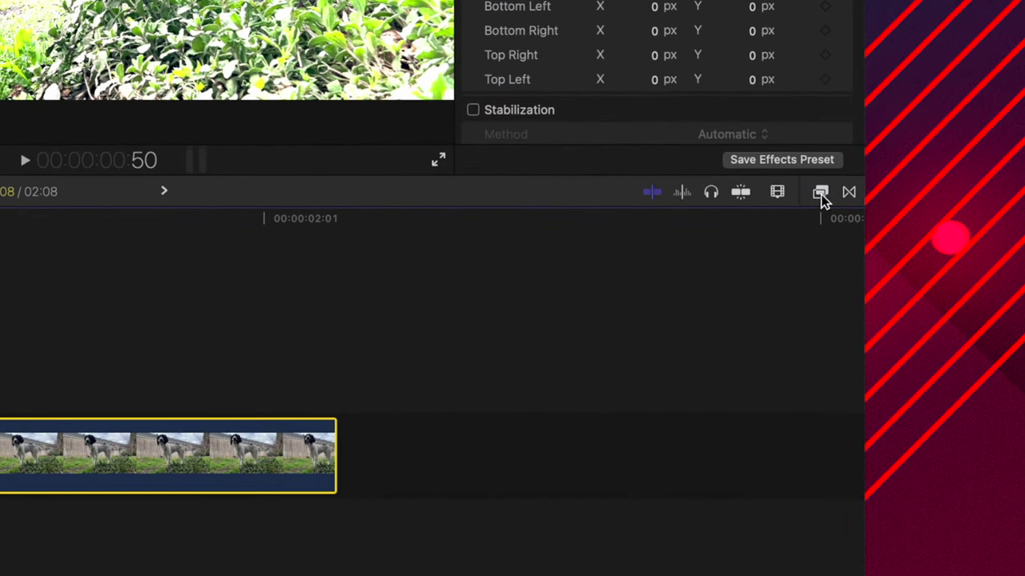
# Step: Apply HDR Tools to IMG_3470 with Mode set to HLG to Rec. 709 SDR, then check its info
pyautogui.click(821, 194)
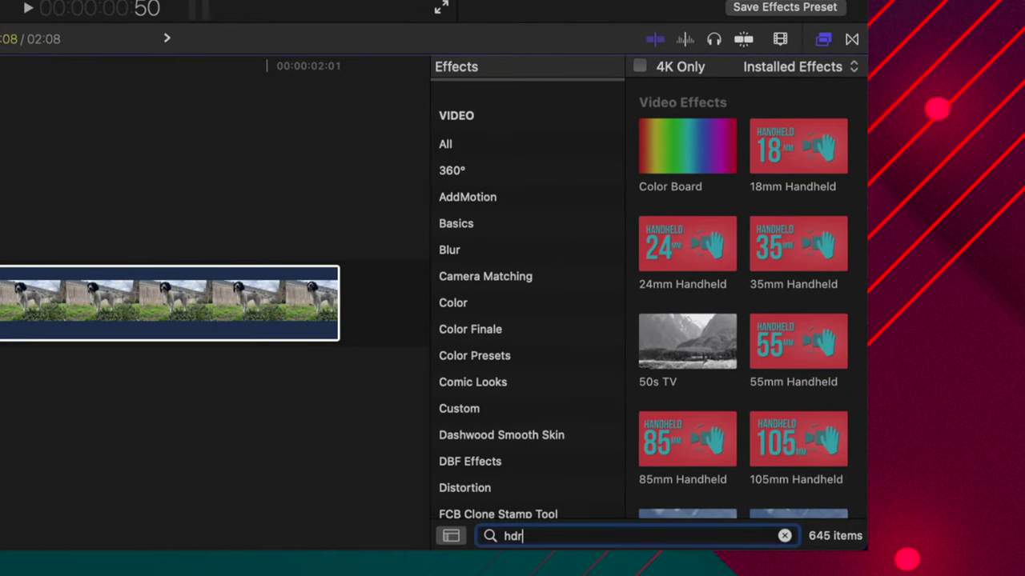
pyautogui.moveTo(648, 124); pyautogui.dragTo(32, 300)
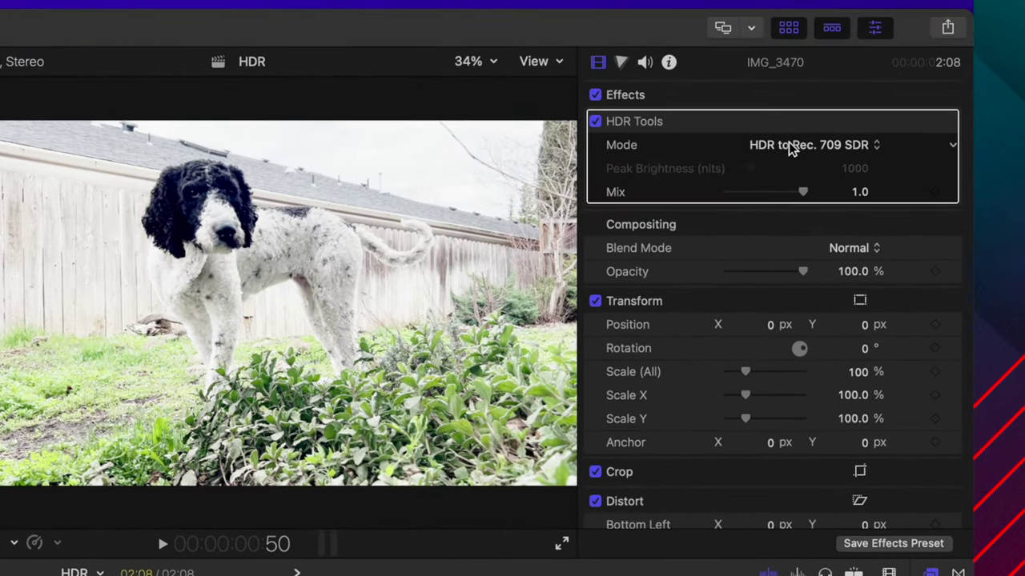
pyautogui.click(789, 144)
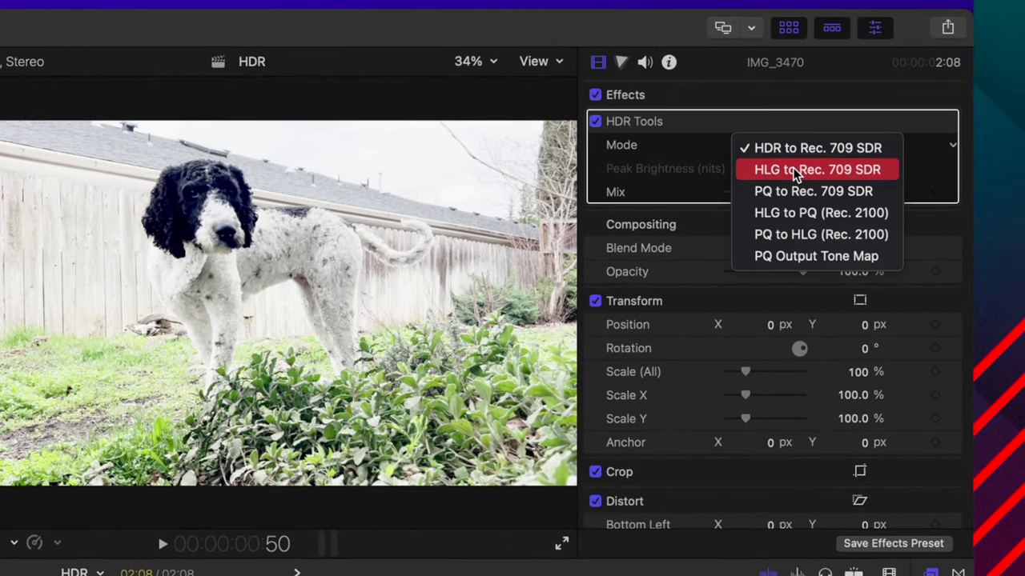
pyautogui.click(792, 167)
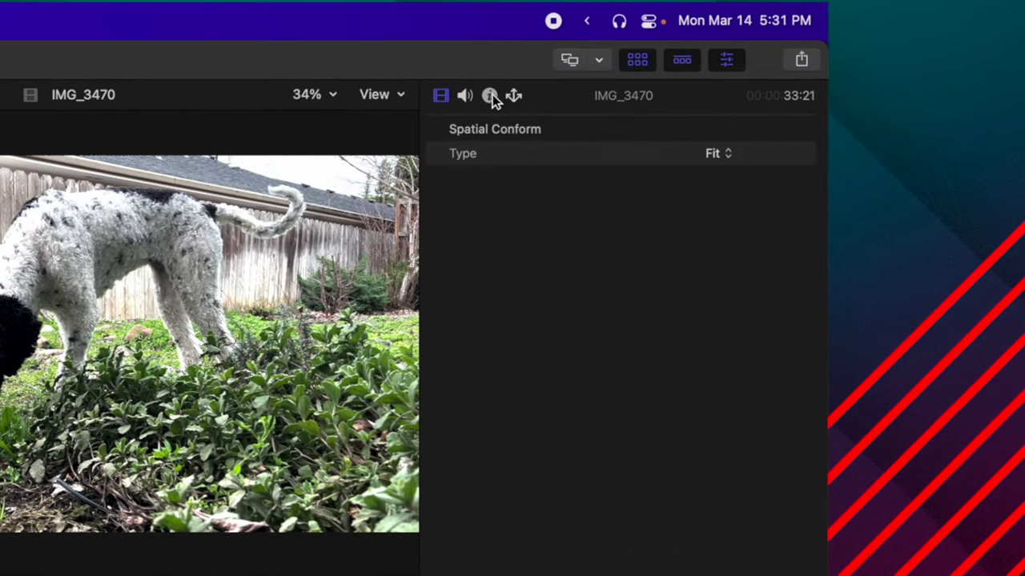
pyautogui.click(489, 95)
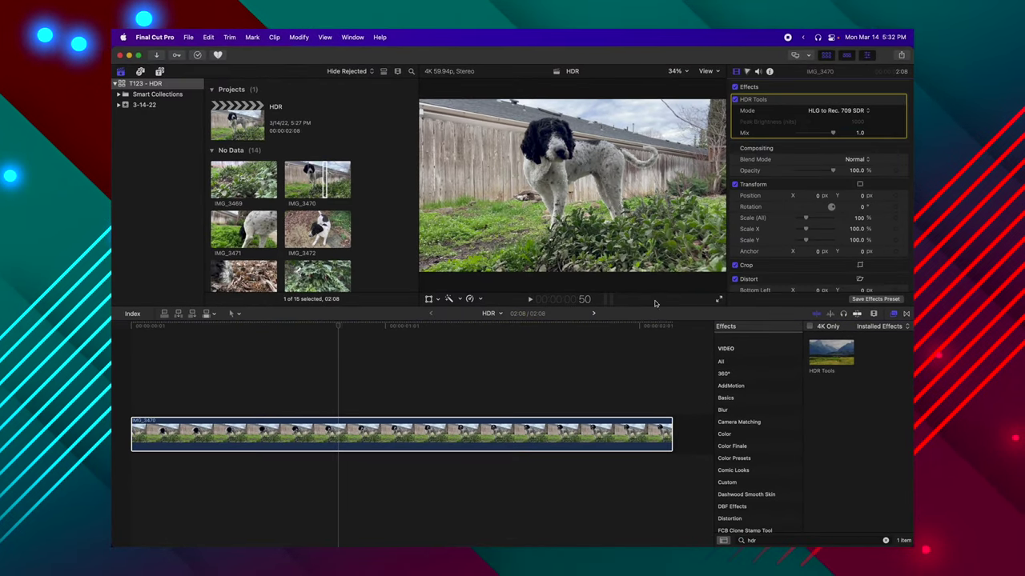
# Step: Trim the clip to 1:37, add a second IMG_3470 past the SDR warning, and play both
pyautogui.moveTo(670, 434); pyautogui.dragTo(540, 434)
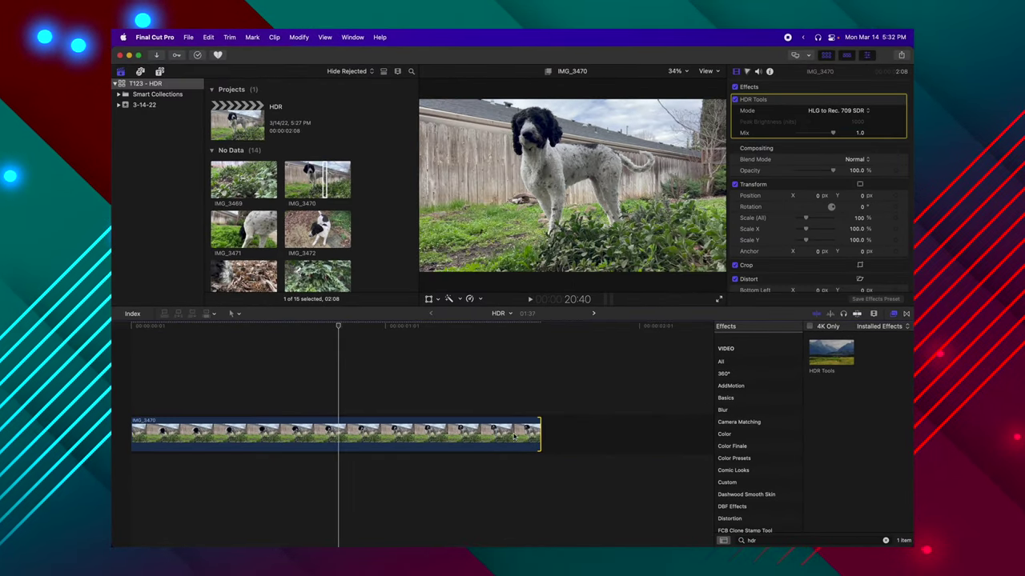
pyautogui.click(440, 429)
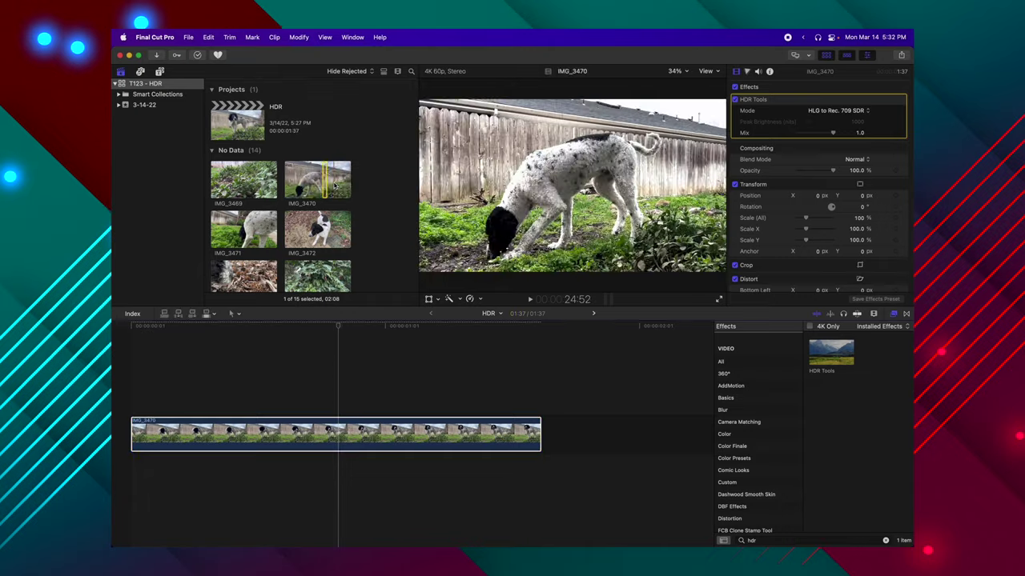
pyautogui.moveTo(339, 195); pyautogui.dragTo(562, 432)
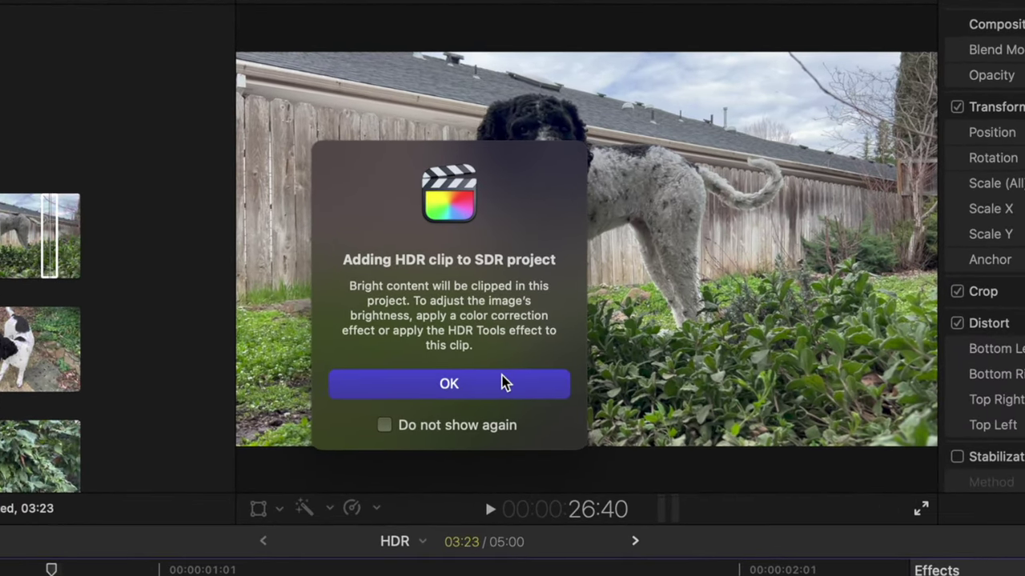
pyautogui.click(504, 383)
pyautogui.press('space')
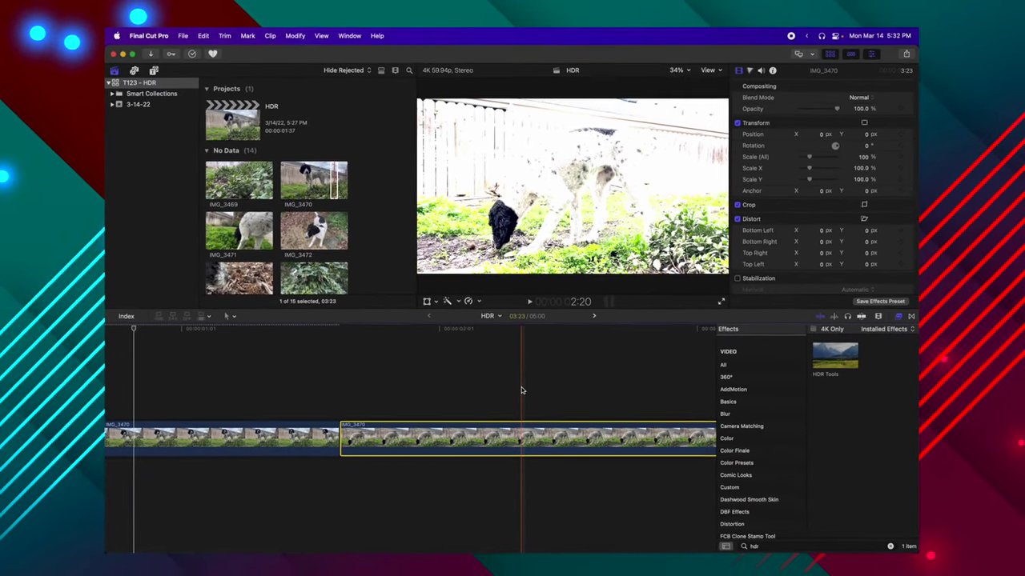
# Step: Copy the first clip and paste its HDR Tools attribute onto the second IMG_3470 clip
pyautogui.click(316, 447)
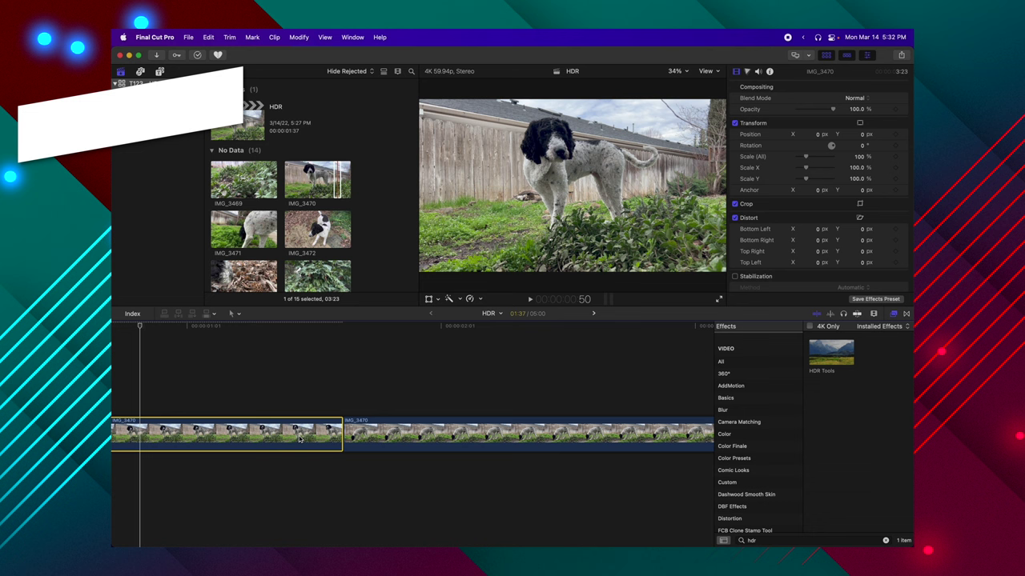
pyautogui.press('super+c')
pyautogui.click(376, 438)
pyautogui.press('shift+super+v')
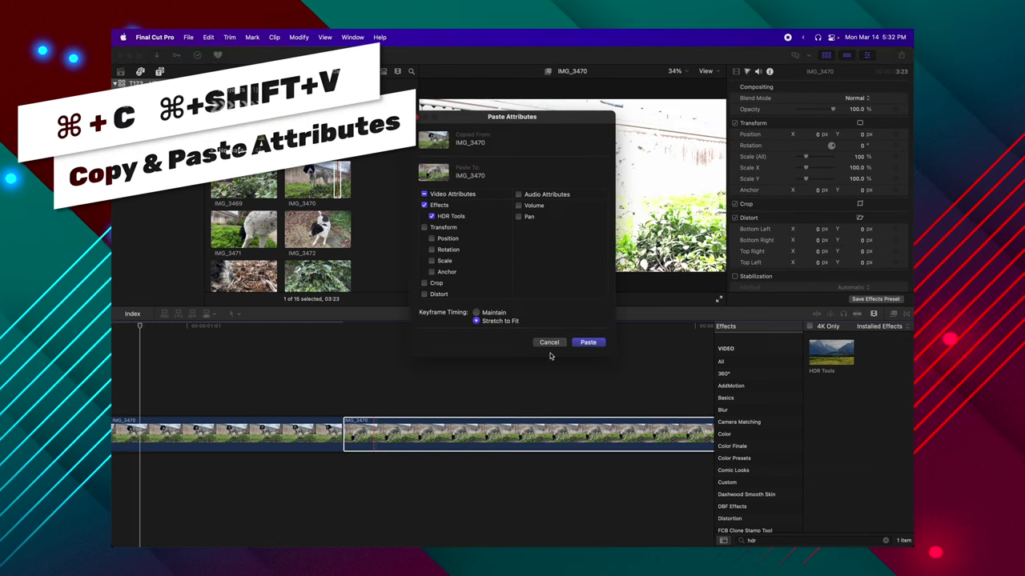
pyautogui.click(589, 343)
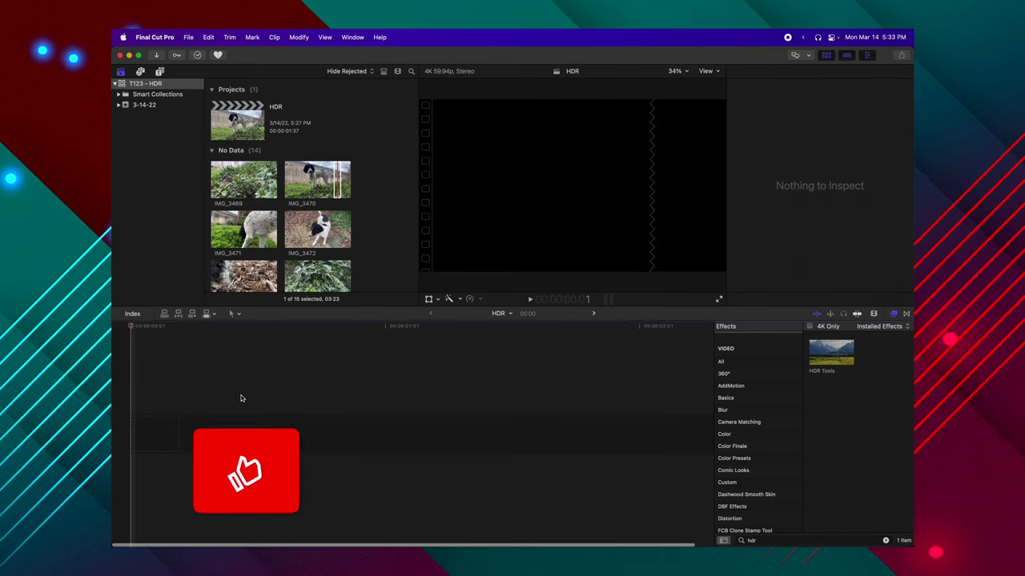
# Step: Clear the 'hdr' effects search, select IMG_3470 in the browser, and open the Clip menu
pyautogui.click(885, 542)
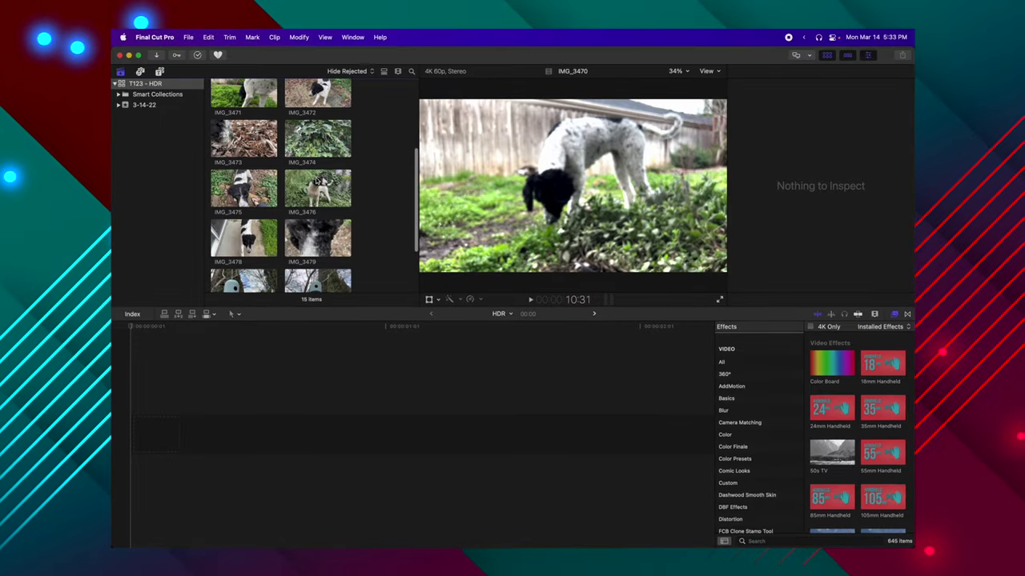
pyautogui.scroll(2, 347, 238)
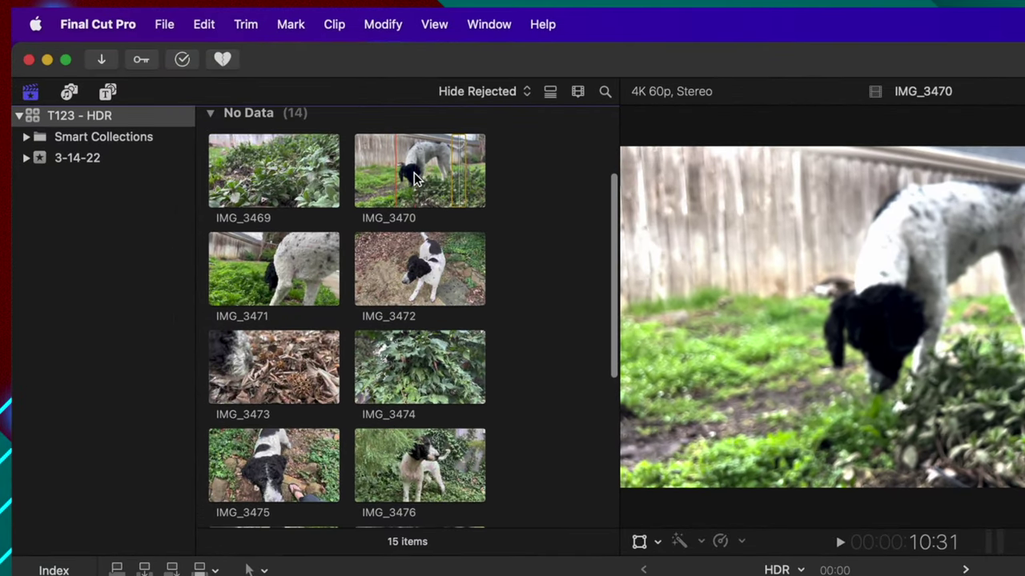
pyautogui.click(414, 177)
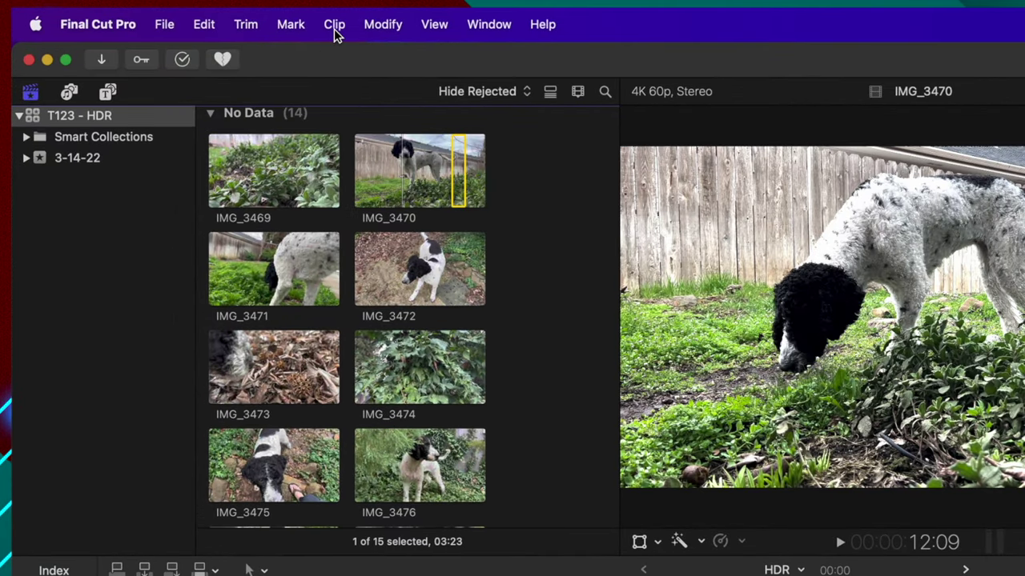
pyautogui.click(336, 24)
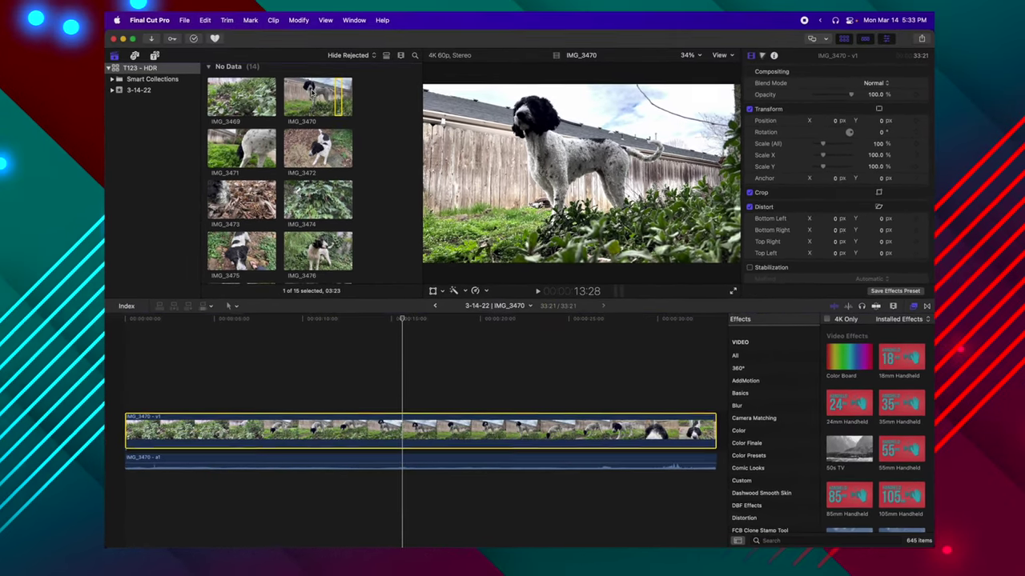
# Step: Search effects for 'hdr' and apply HDR Tools to the opened IMG_3470, Mode HLG to Rec. 709 SDR
pyautogui.click(312, 107)
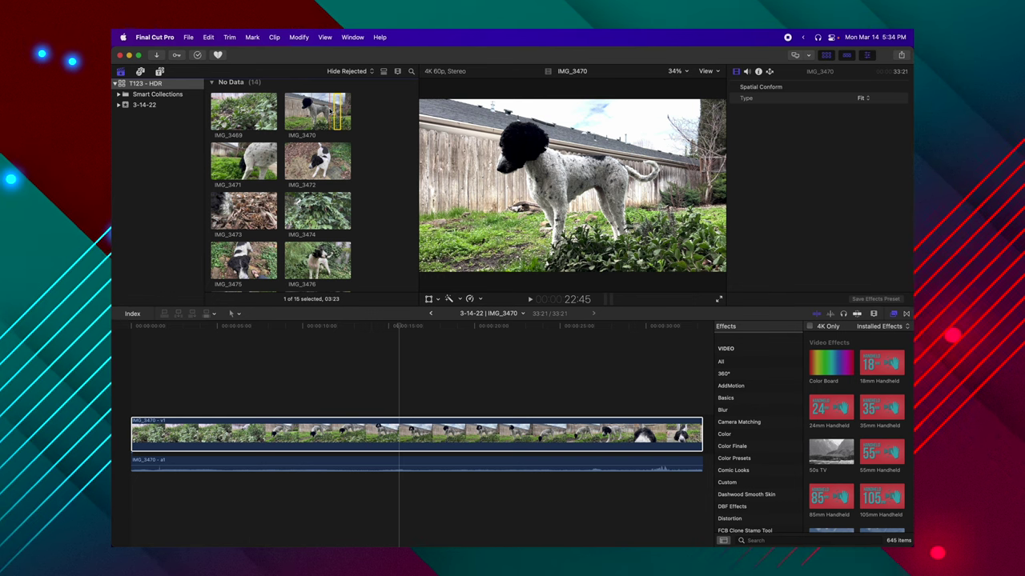
pyautogui.scroll(-2, 342, 112)
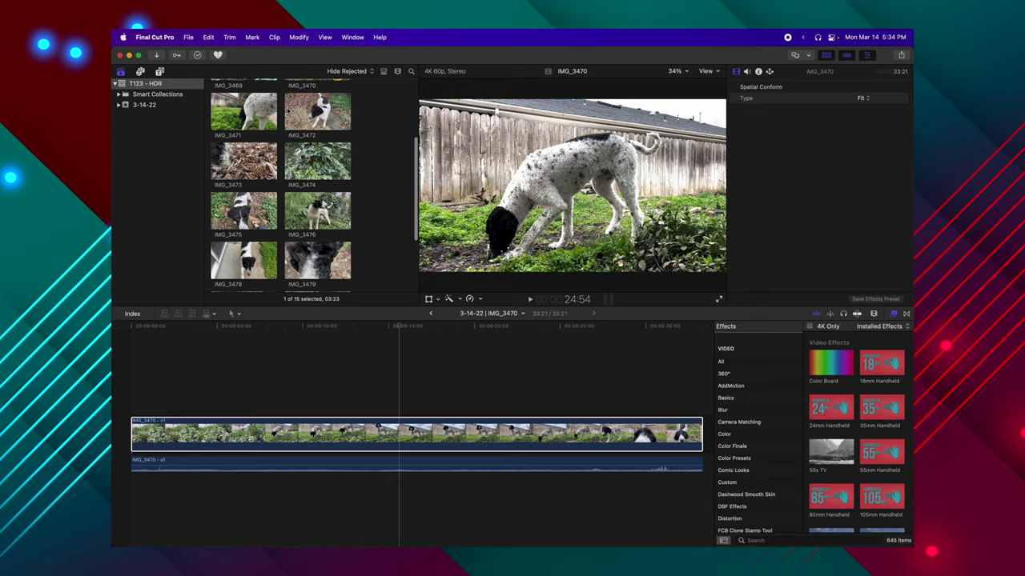
pyautogui.scroll(4, 288, 112)
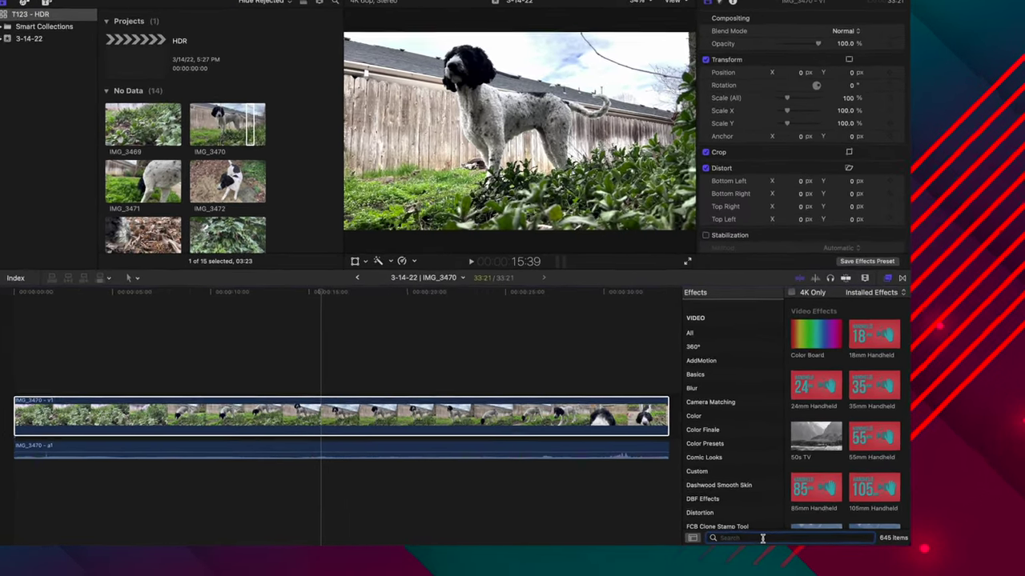
pyautogui.click(762, 538)
pyautogui.write('hdr')
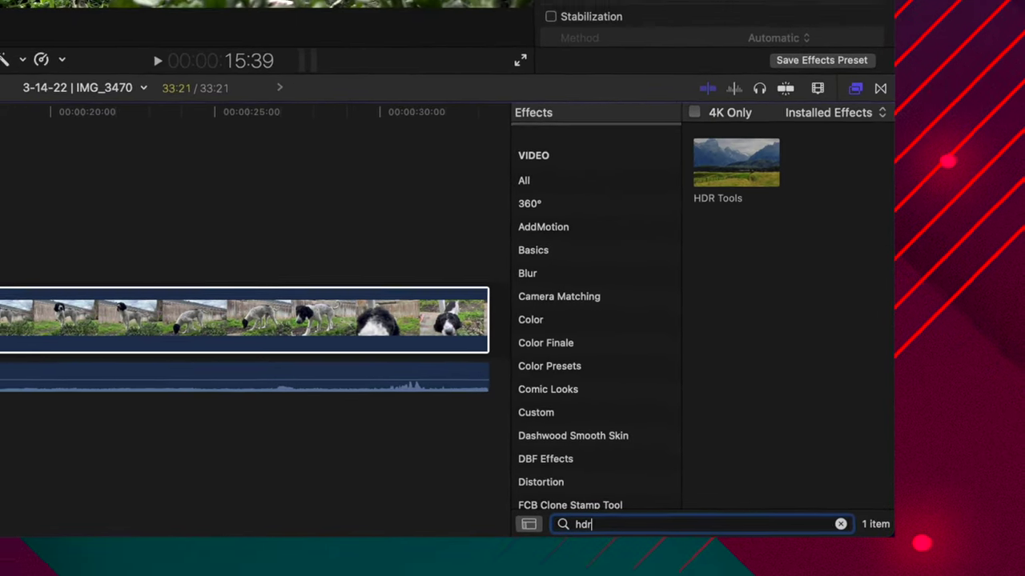
pyautogui.doubleClick(731, 155)
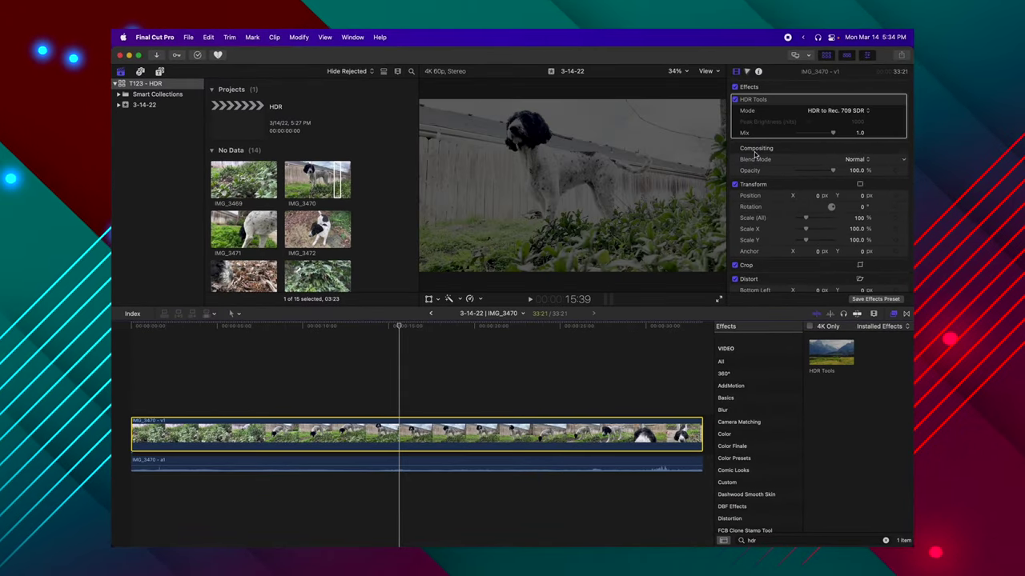
pyautogui.click(832, 111)
pyautogui.click(828, 122)
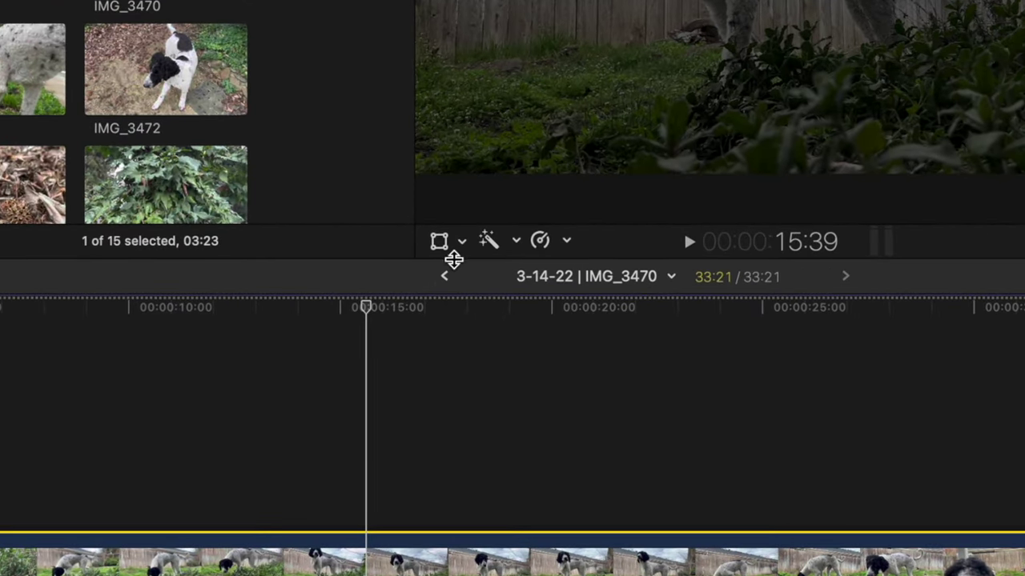
# Step: Add the corrected IMG_3470 to the HDR project past the SDR warning and move the playhead to about 1:18
pyautogui.click(449, 275)
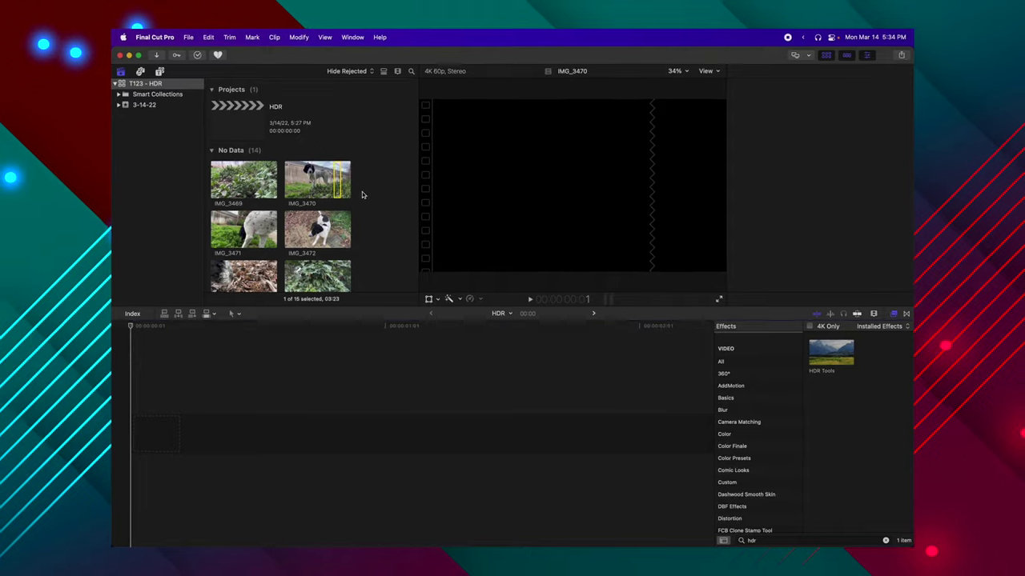
pyautogui.moveTo(337, 170); pyautogui.dragTo(261, 422)
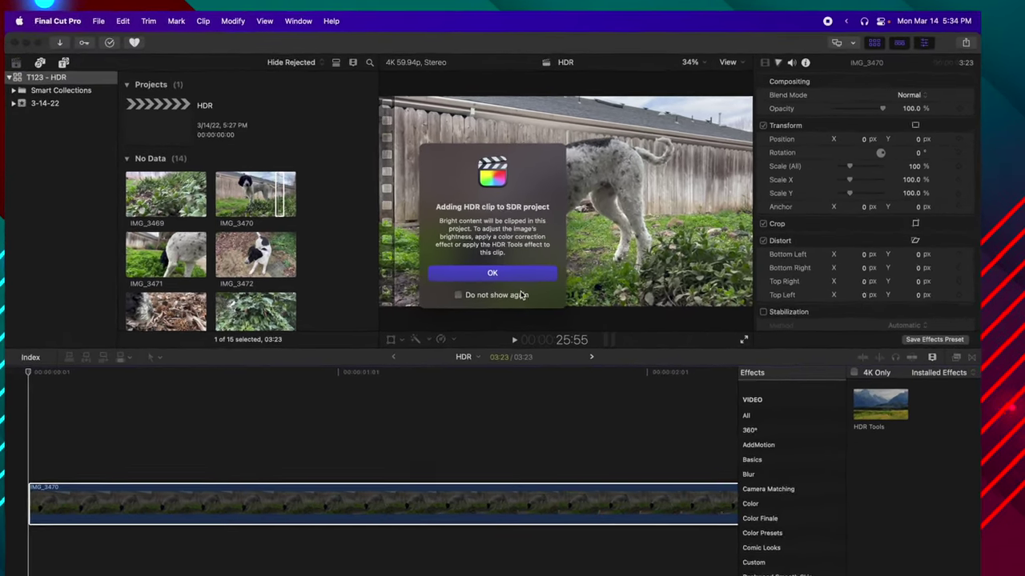
pyautogui.click(499, 247)
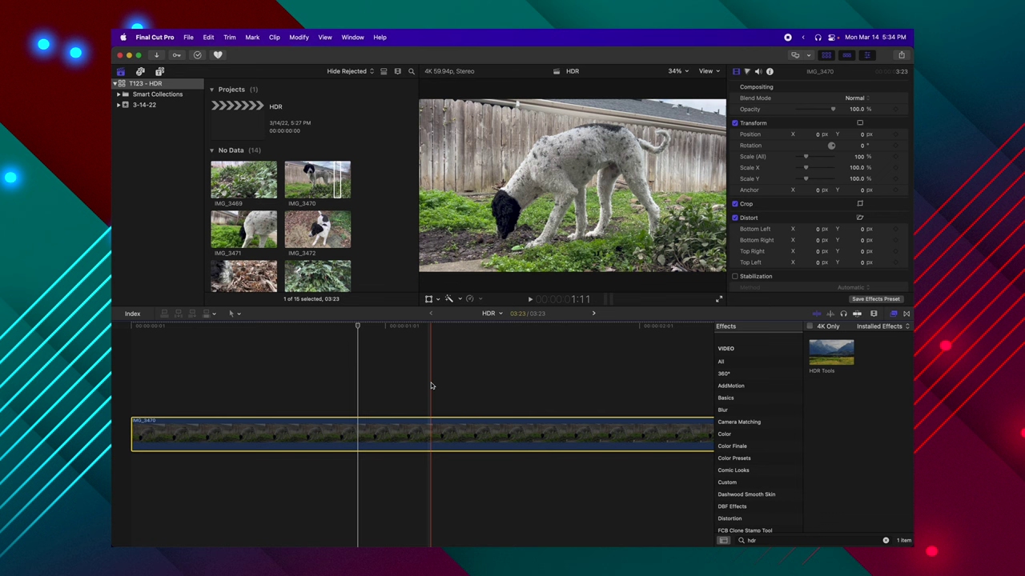
pyautogui.click(313, 557)
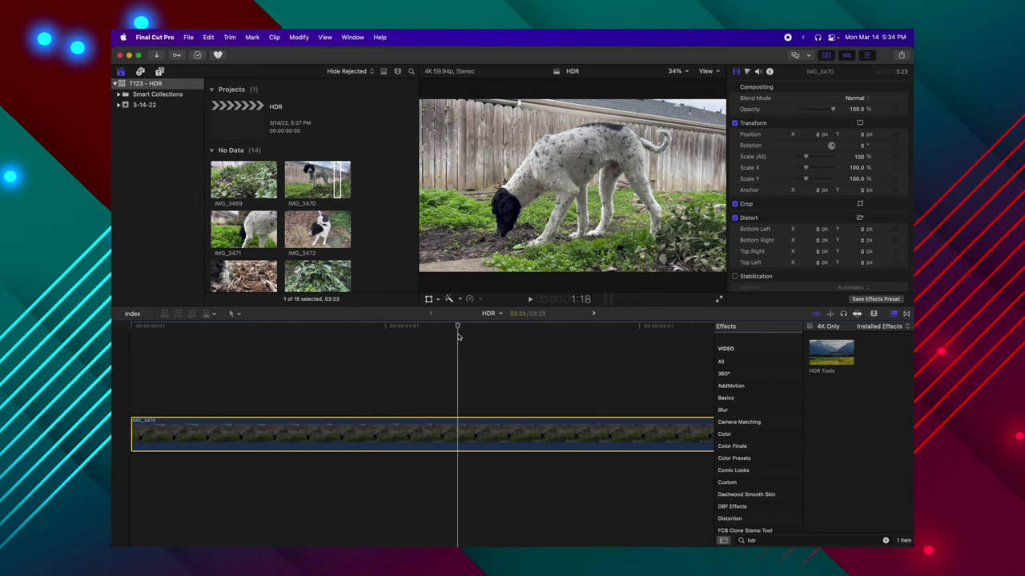
pyautogui.click(249, 191)
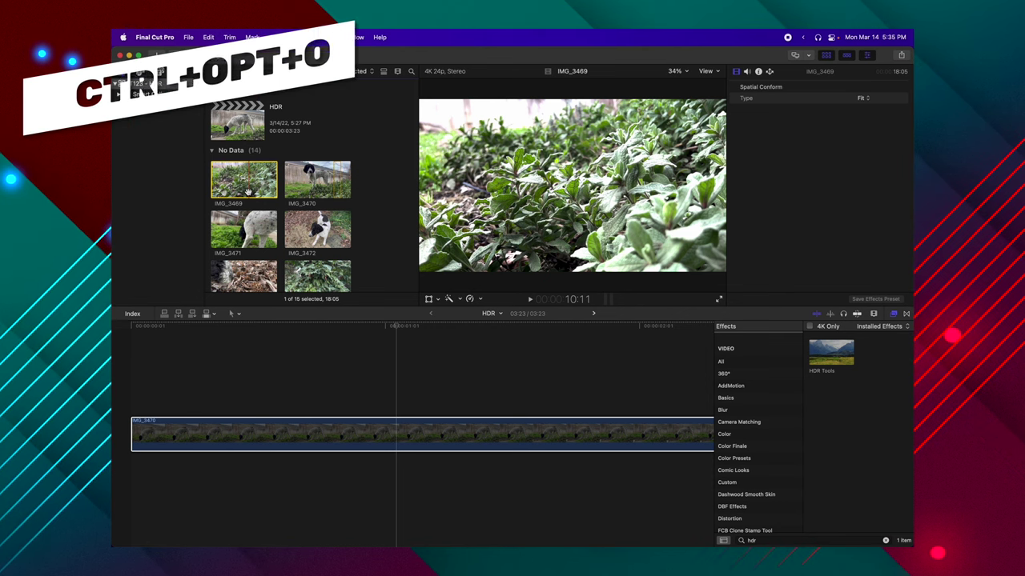
# Step: Open IMG_3469 in its own timeline and apply HDR Tools set to HLG to Rec. 709 SDR
pyautogui.hotkey('ctrl', 'alt', 'o')
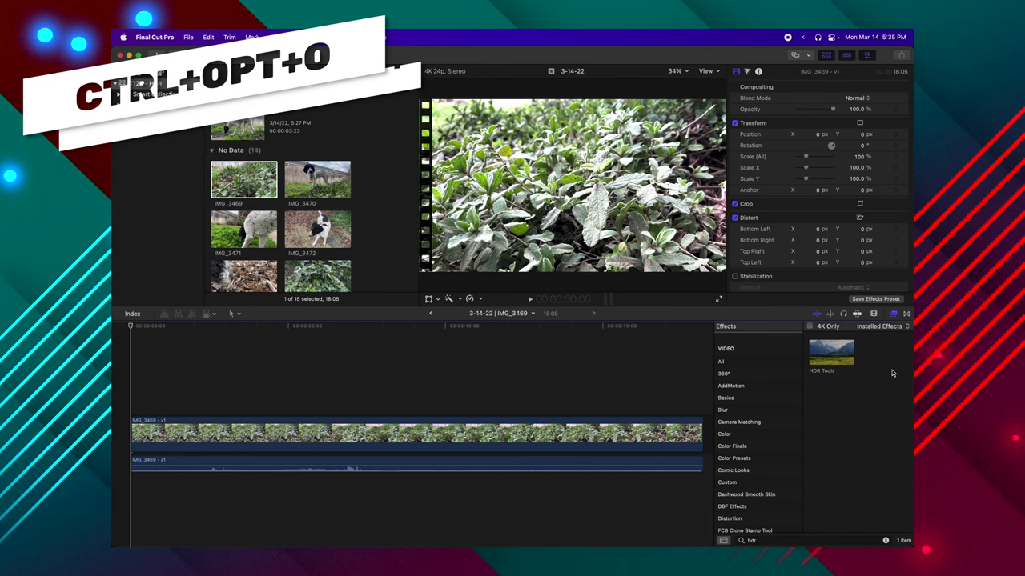
pyautogui.click(602, 427)
pyautogui.doubleClick(831, 353)
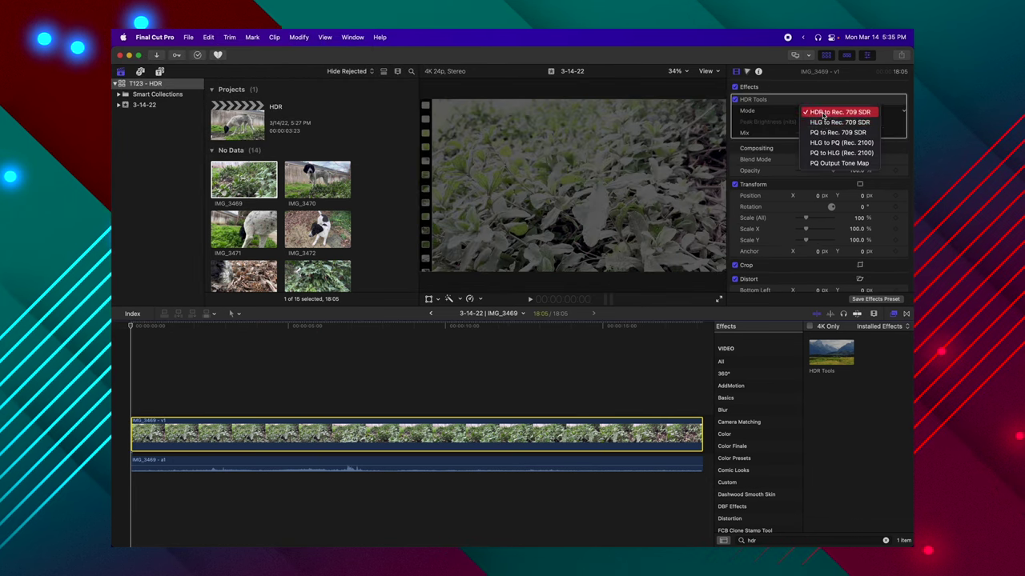
pyautogui.click(823, 122)
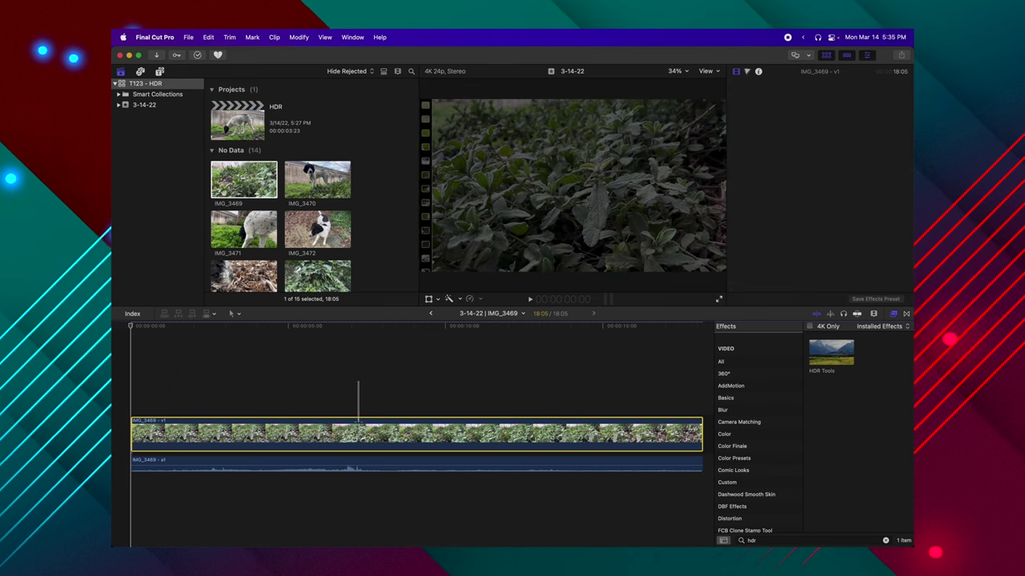
# Step: Paste the HDR Tools attribute onto IMG_3471 and IMG_3472 with Paste Attributes
pyautogui.click(240, 232)
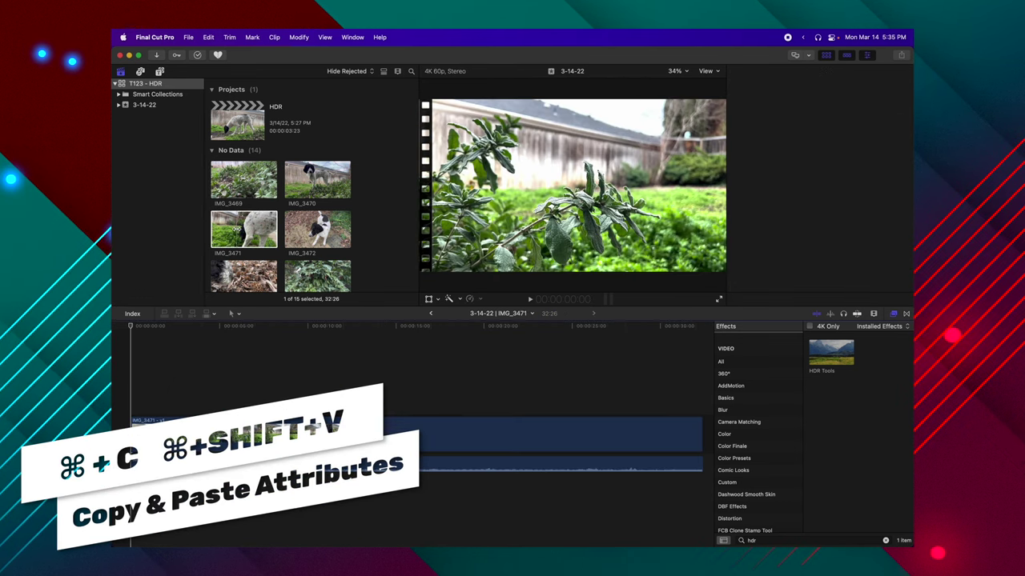
pyautogui.press('super+shift+v')
pyautogui.click(588, 342)
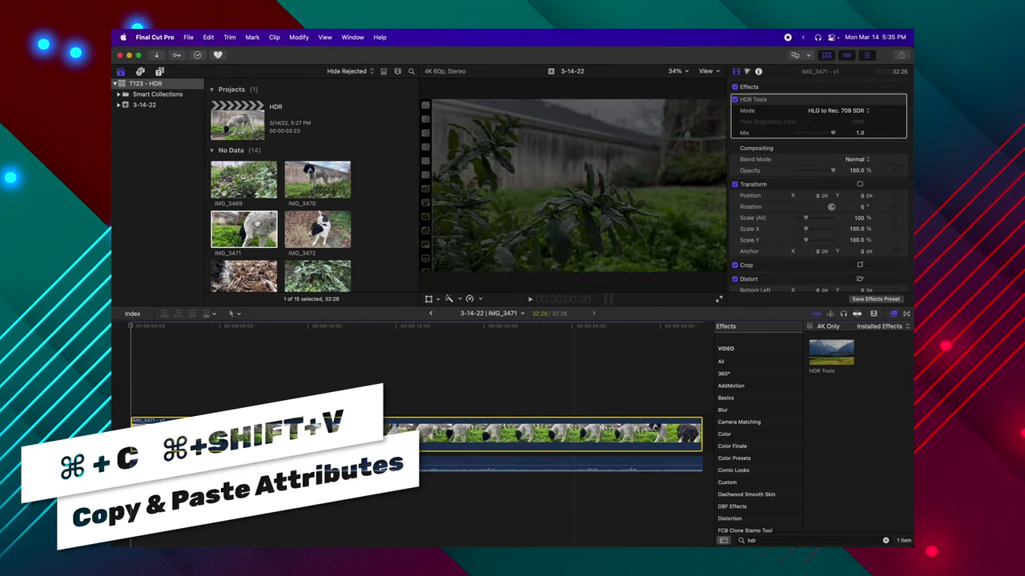
pyautogui.click(320, 230)
pyautogui.click(347, 433)
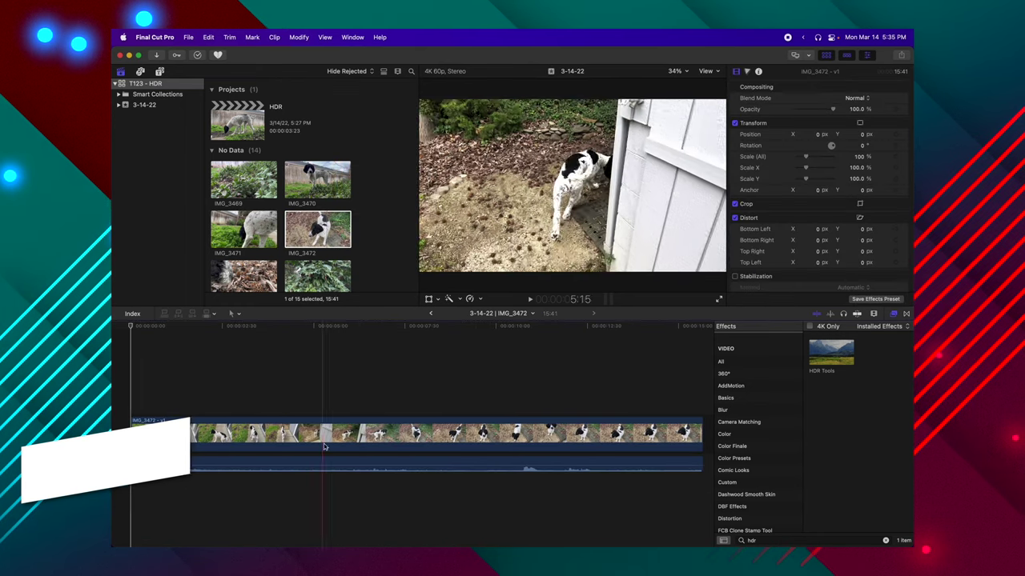
pyautogui.press('super+shift+v')
pyautogui.click(587, 341)
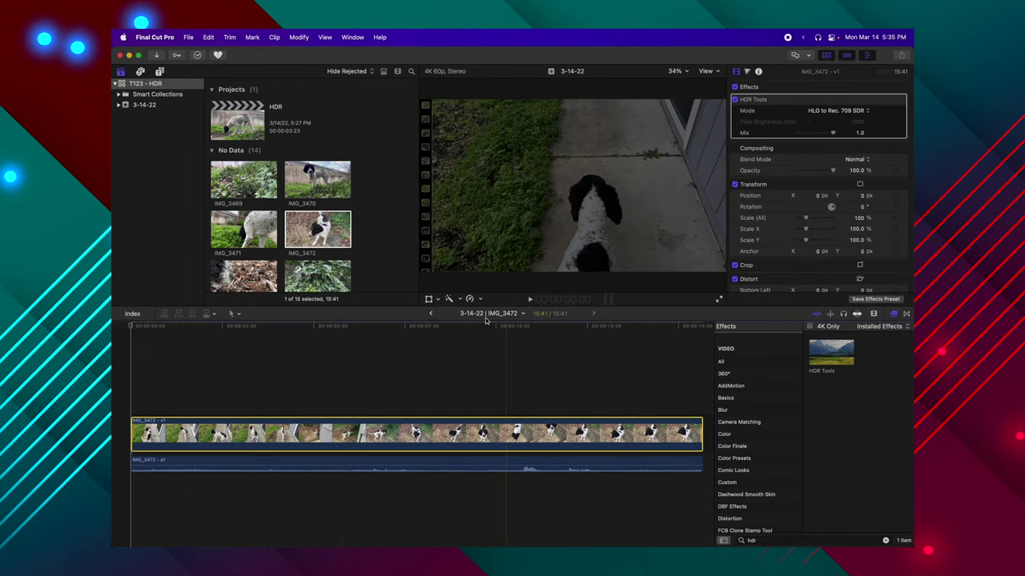
pyautogui.click(431, 314)
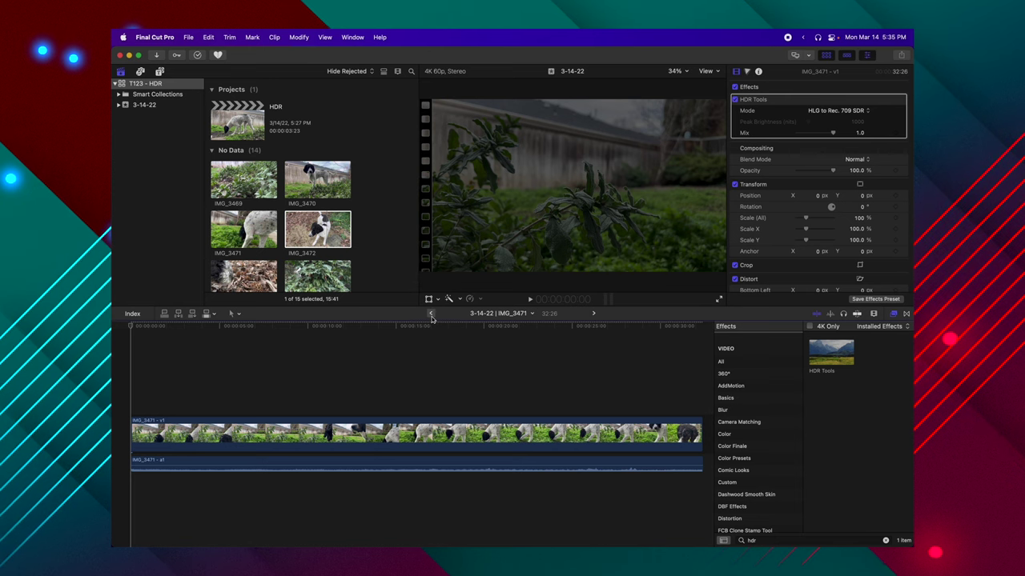
# Step: Return to the HDR project timeline, where IMG_3481 still shows blown-out highlights
pyautogui.click(430, 314)
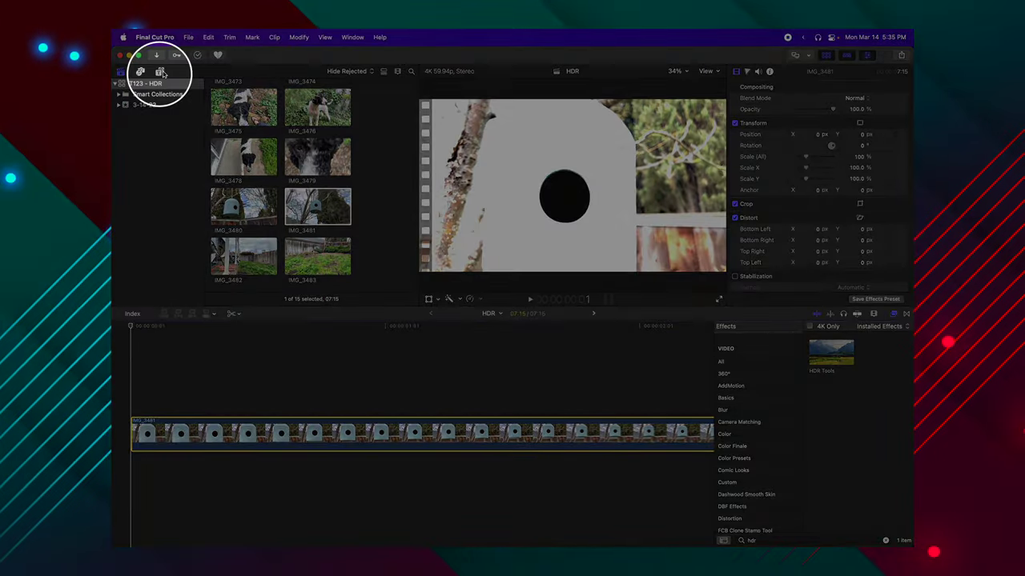
# Step: Place an Adjustment Layer over IMG_3481 with HDR Tools set to HLG to Rec. 709 SDR, then check it around 4:46
pyautogui.click(160, 72)
pyautogui.moveTo(384, 204); pyautogui.dragTo(141, 374)
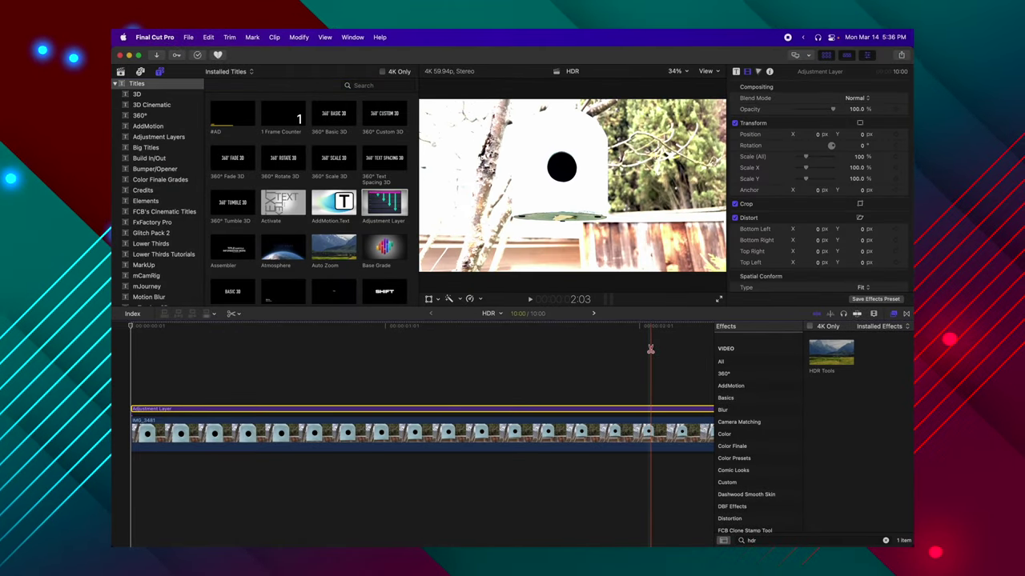
pyautogui.moveTo(820, 364); pyautogui.dragTo(525, 409)
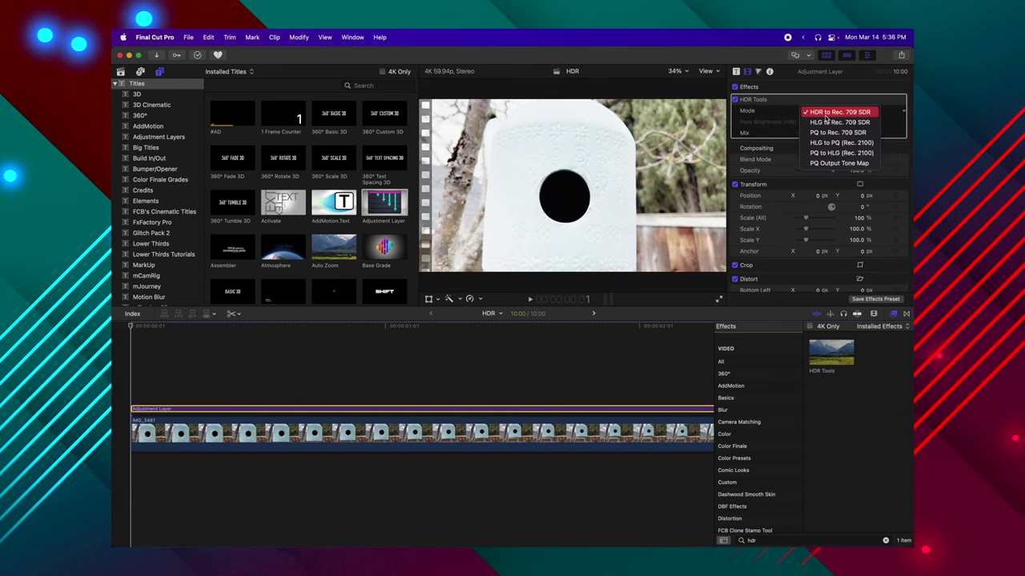
pyautogui.click(825, 122)
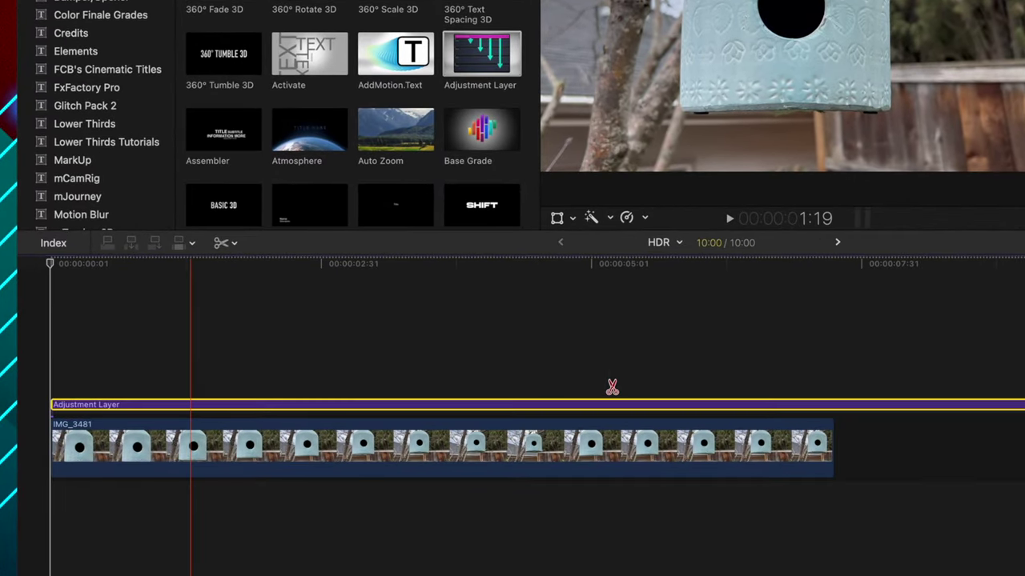
pyautogui.press('super+minus')
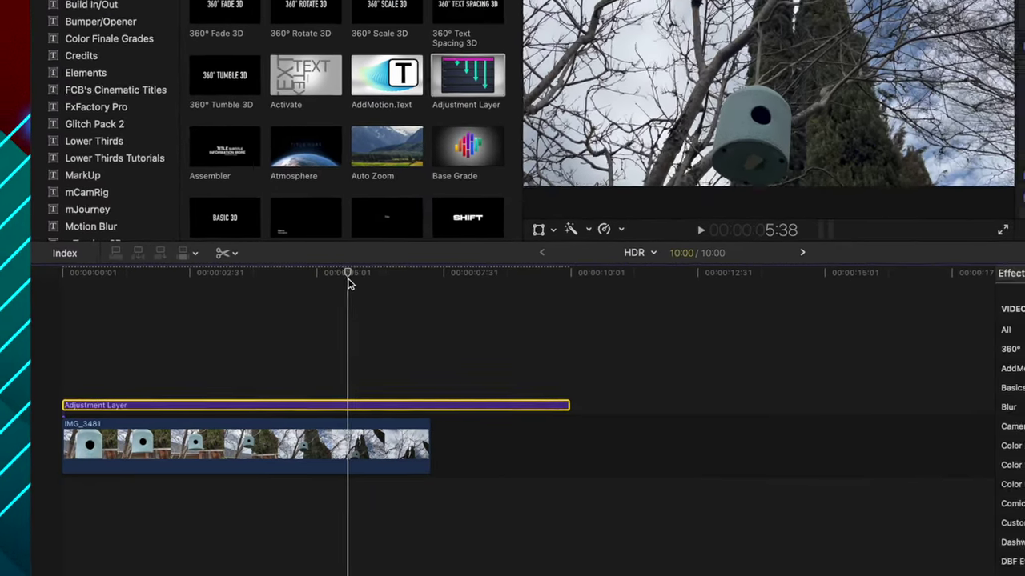
pyautogui.click(308, 264)
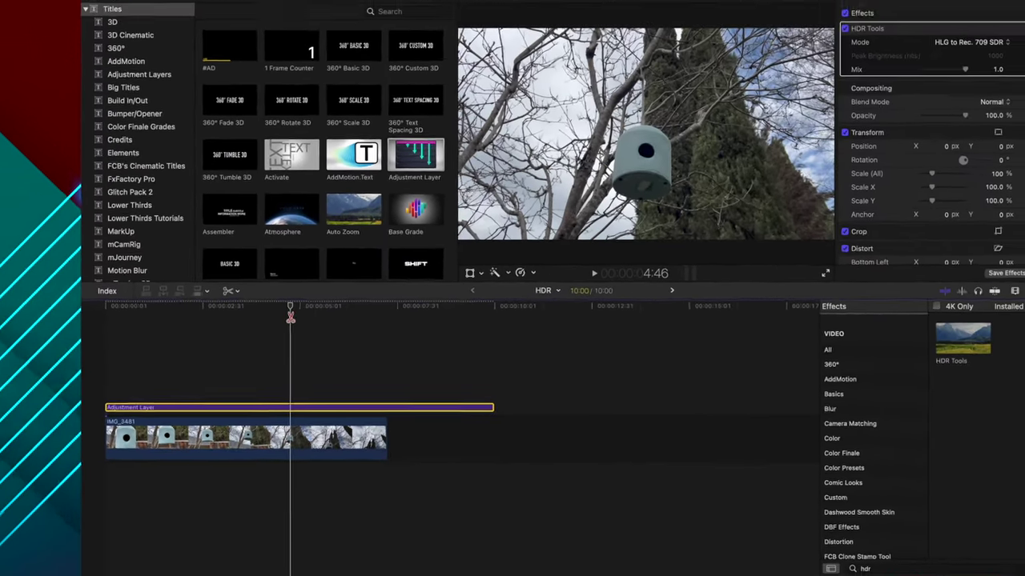